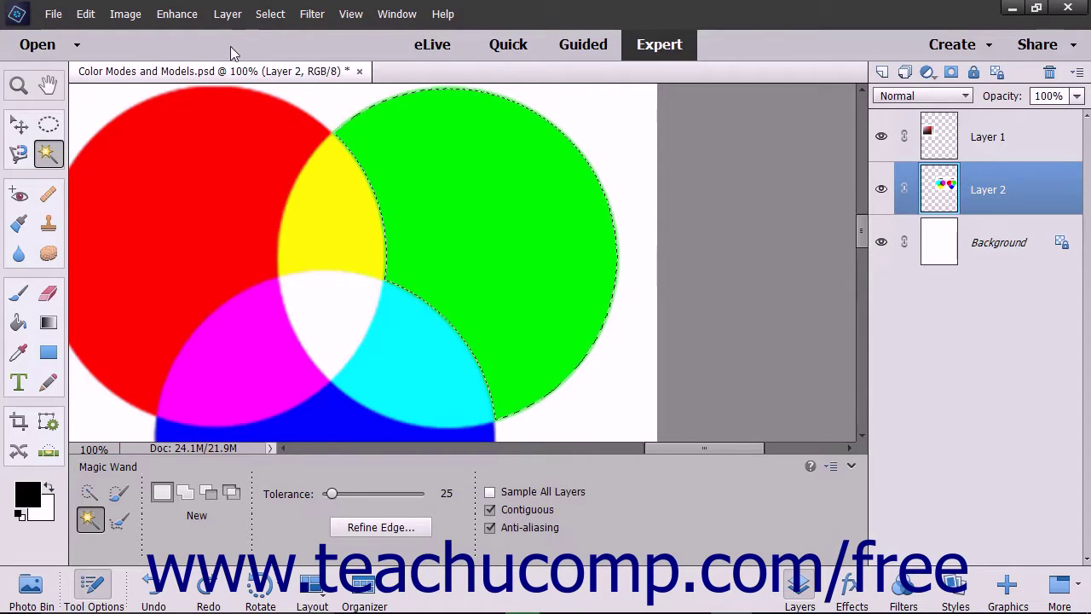
- Open Refine Edge for the green circle's Magic Wand selection
click(271, 13)
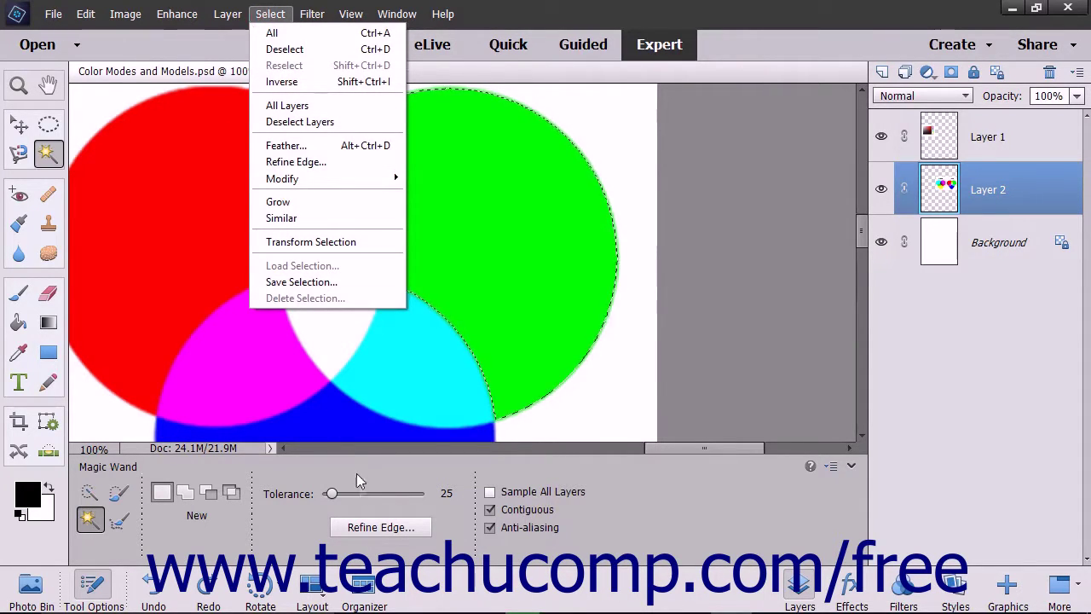
click(374, 529)
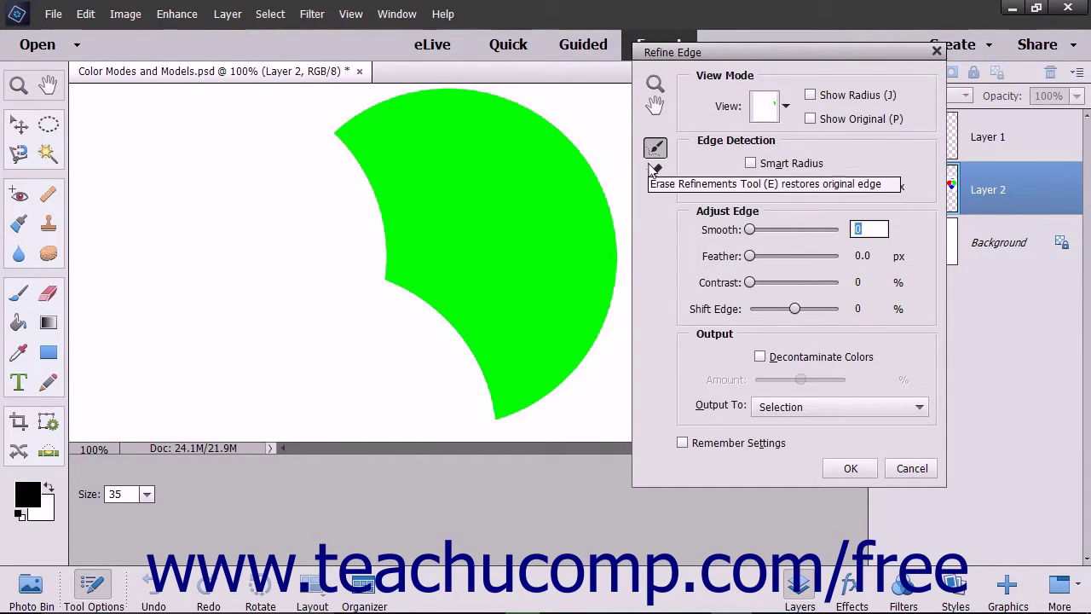
- Pan the Refine Edge preview with the Hand tool so the green shape moves left
click(654, 85)
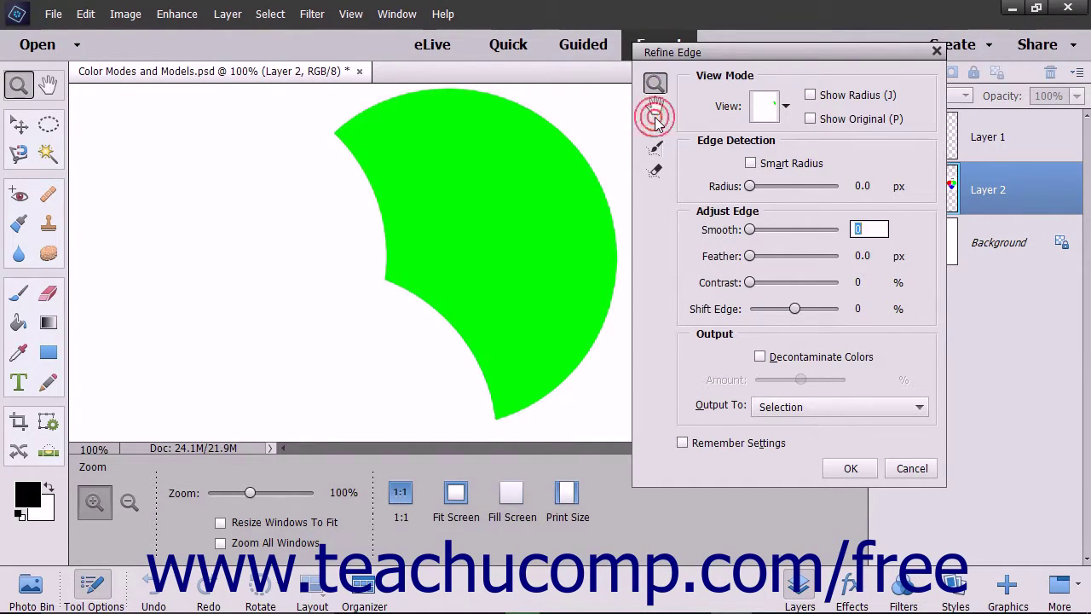
click(654, 105)
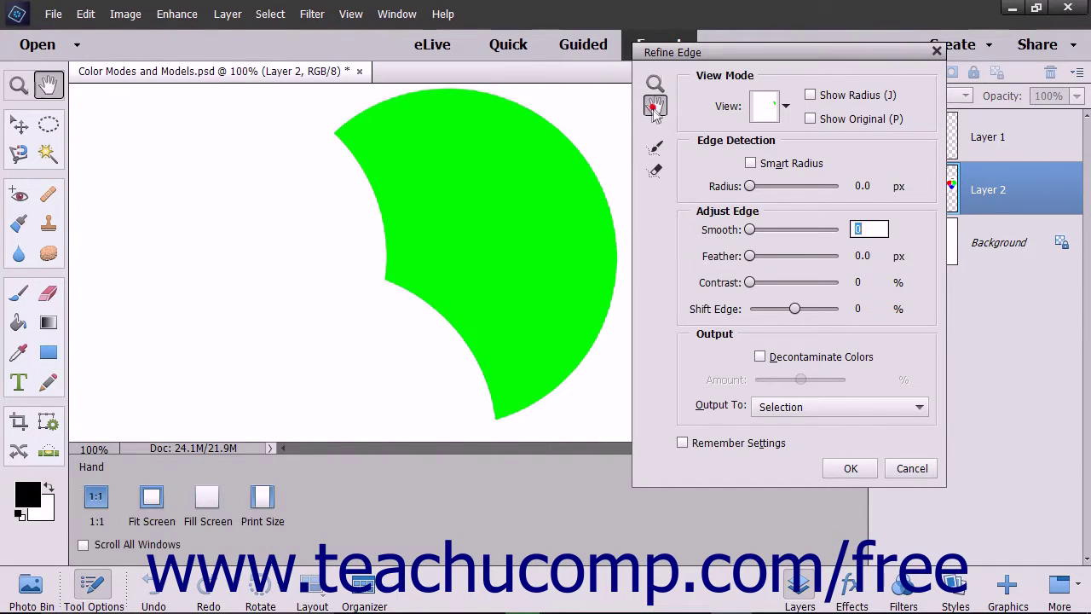
drag(588, 134, 516, 149)
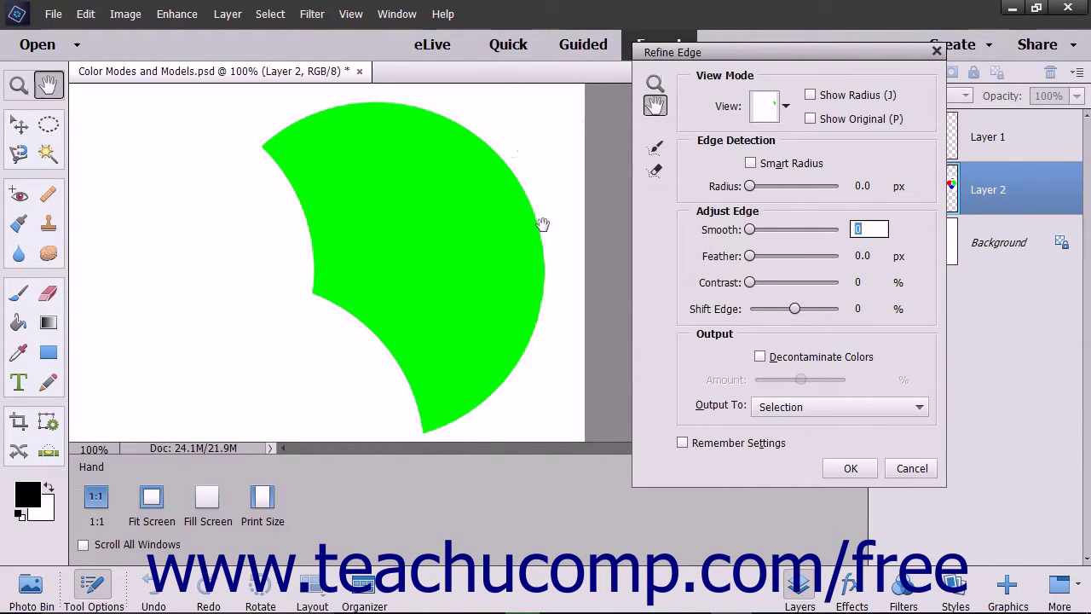
- Brush a wider refine radius along the green shape's upper-left edge, then erase refinement down its left edge
click(655, 148)
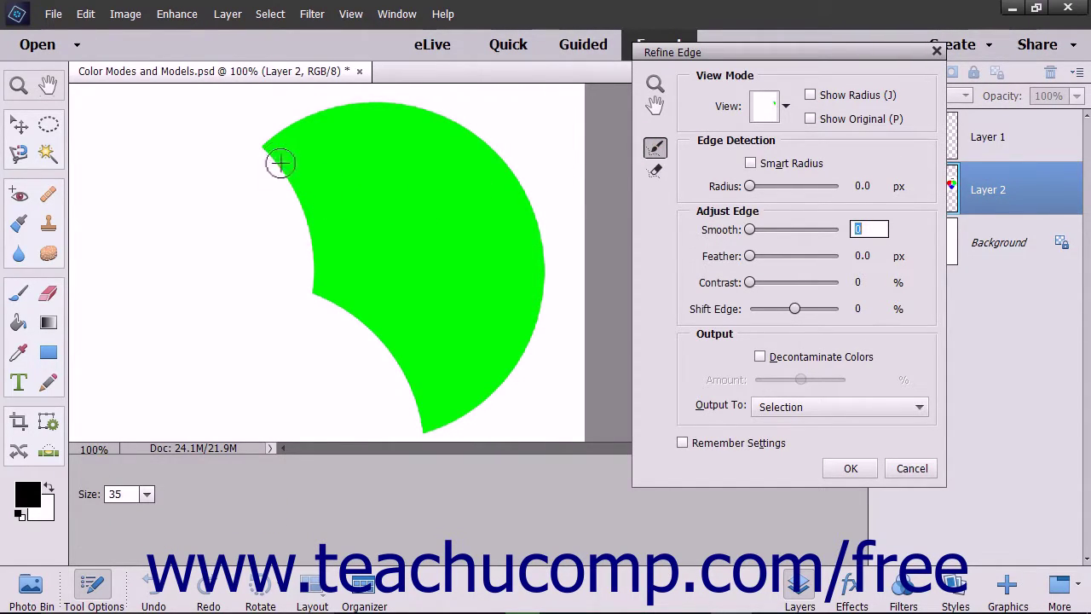
mouse_move(269, 147)
mouse_down()
mouse_move(314, 225)
mouse_move(330, 326)
mouse_move(355, 349)
mouse_move(349, 307)
mouse_move(406, 383)
mouse_move(454, 414)
mouse_move(517, 341)
mouse_move(541, 256)
mouse_move(502, 170)
mouse_move(392, 107)
mouse_move(298, 114)
mouse_move(248, 150)
mouse_up()
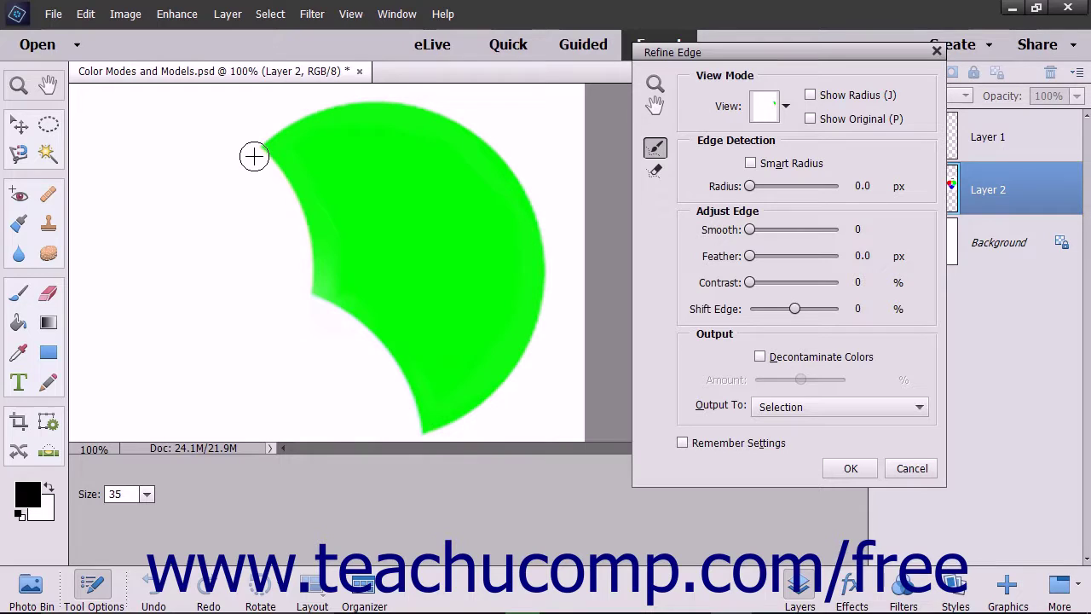
click(656, 171)
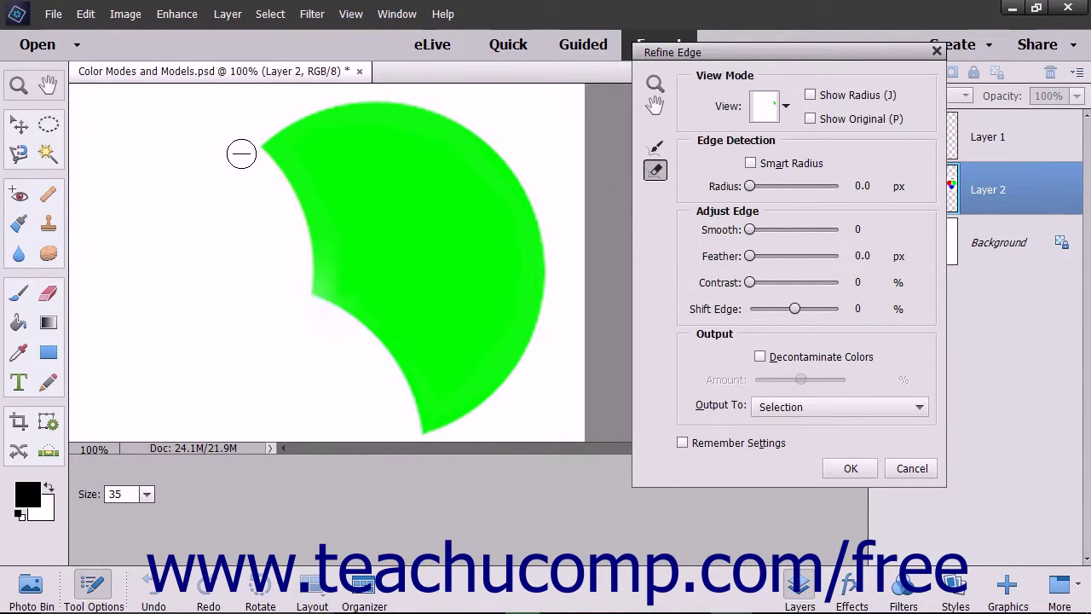
mouse_move(242, 154)
mouse_down()
mouse_move(294, 268)
mouse_move(360, 349)
mouse_move(406, 437)
mouse_up()
click(786, 109)
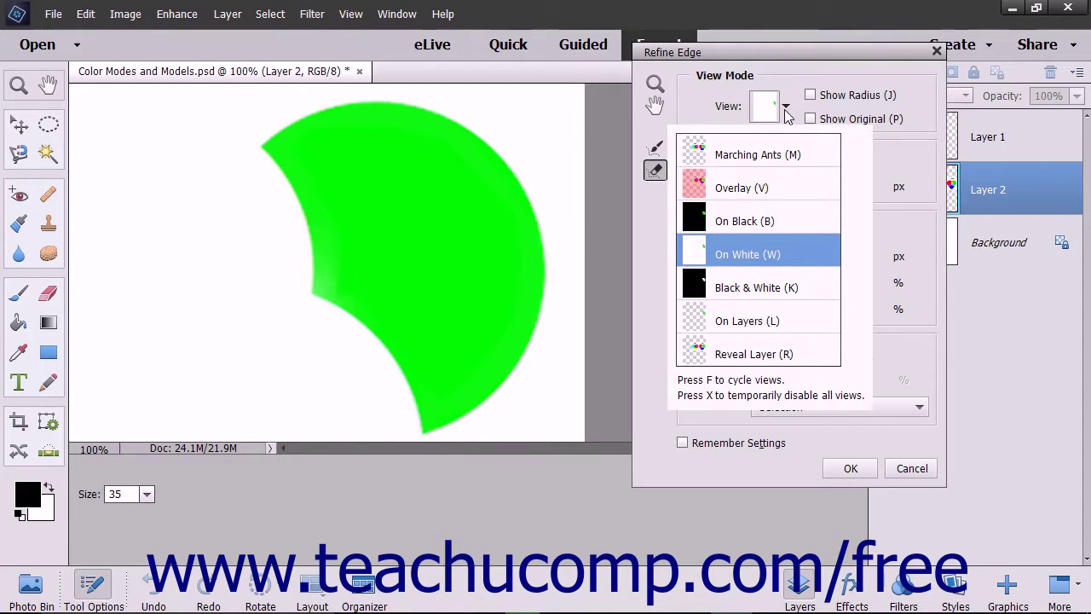
click(785, 110)
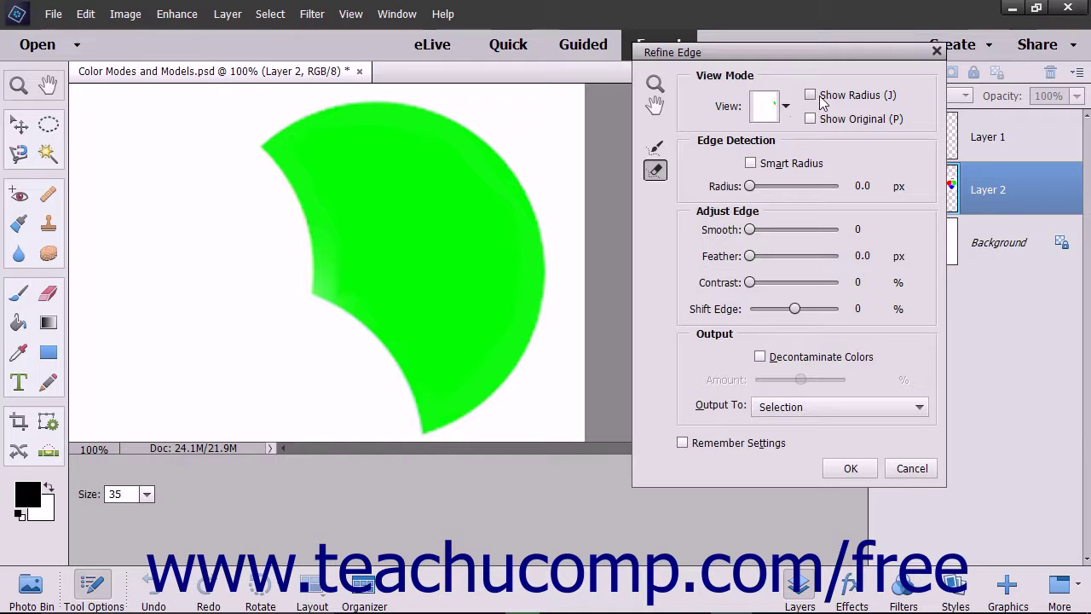
click(822, 99)
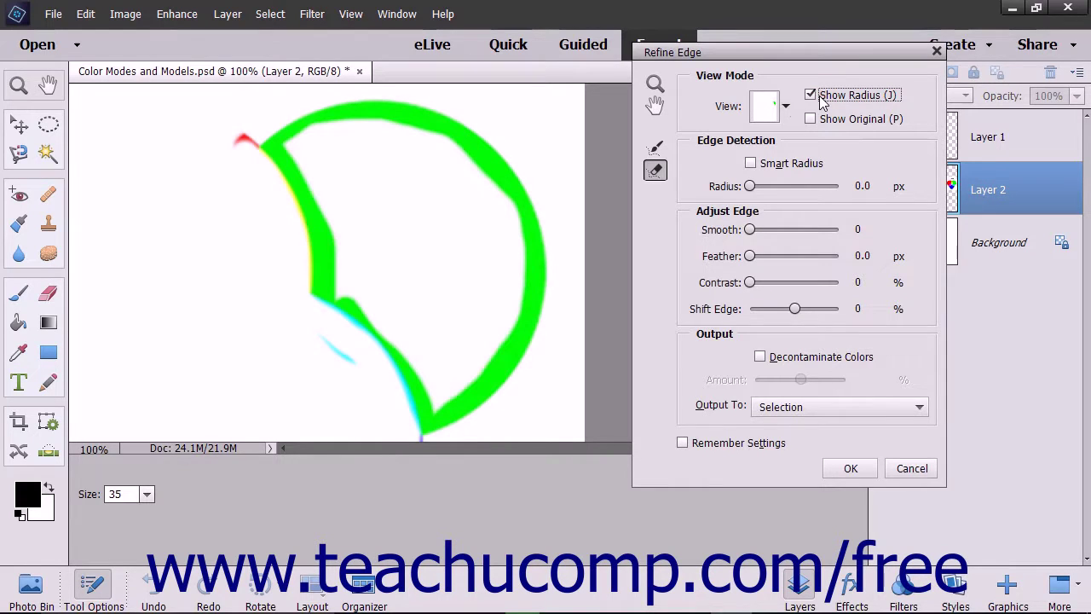
click(823, 101)
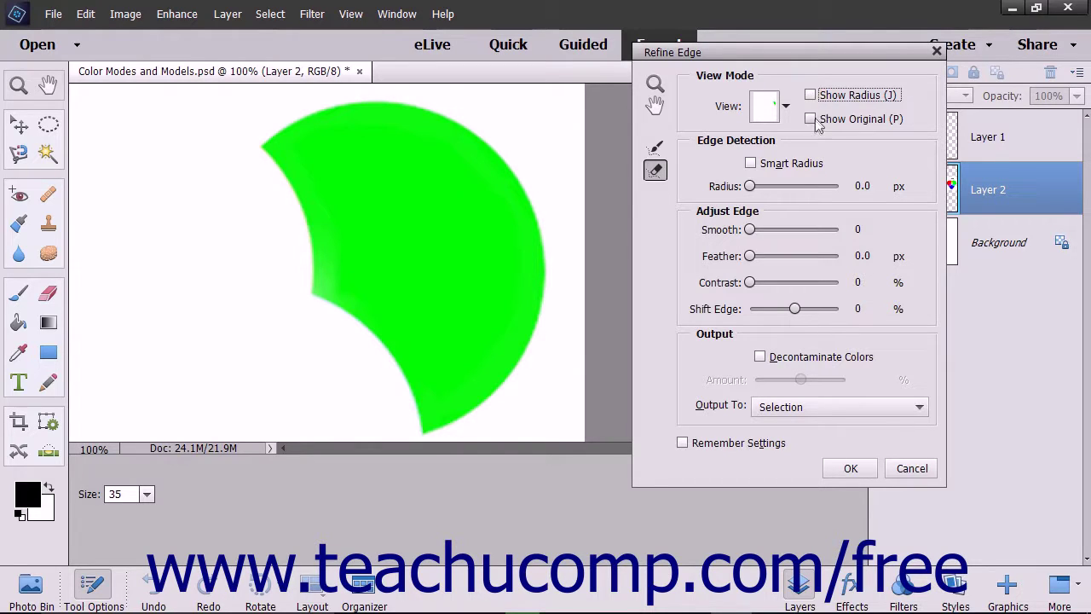
click(813, 119)
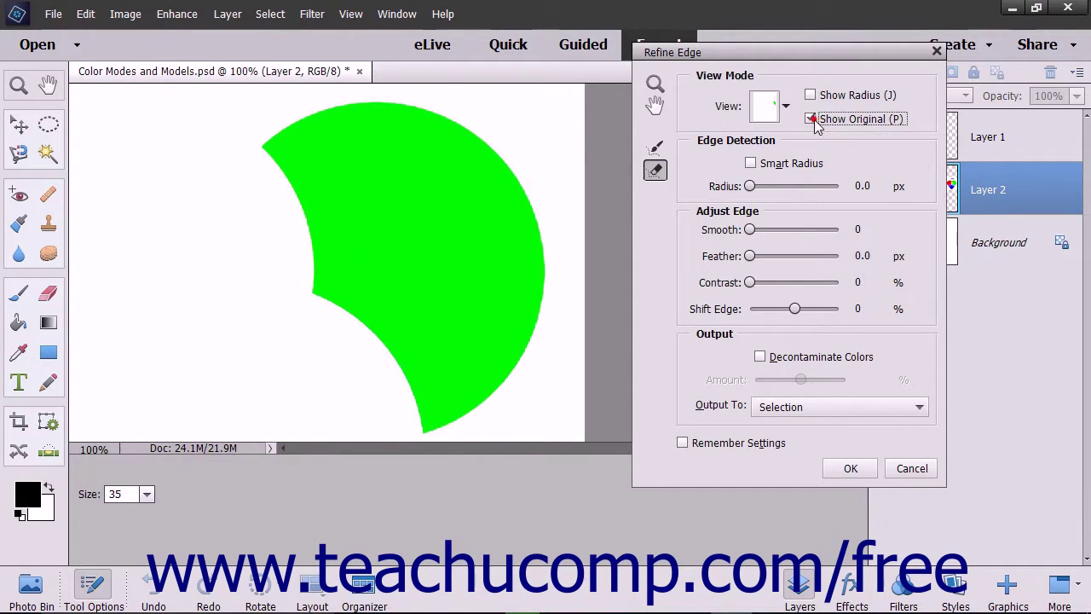
click(812, 120)
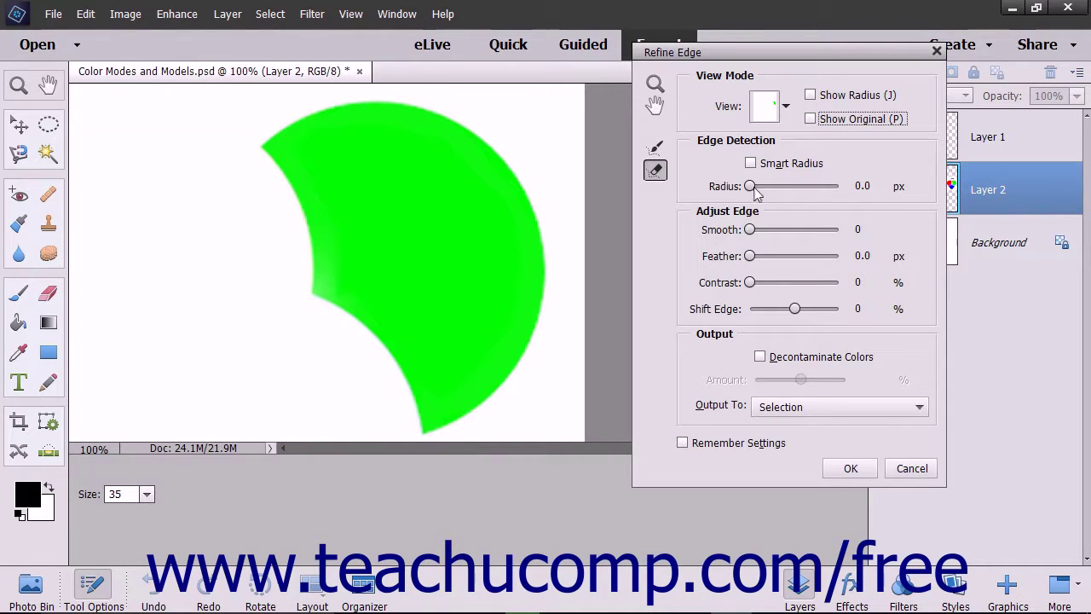
click(861, 186)
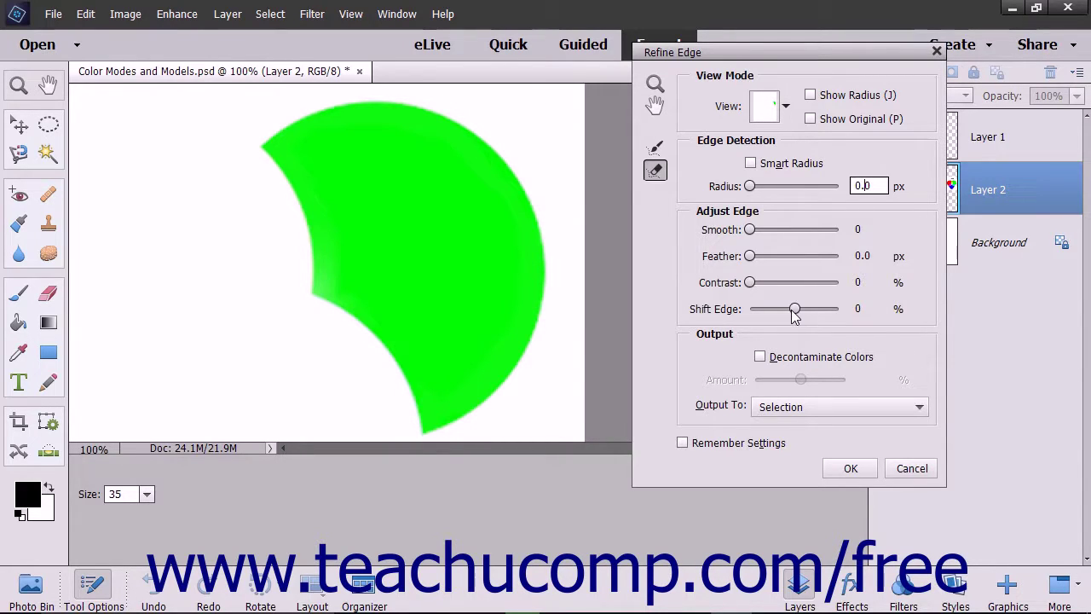
click(759, 357)
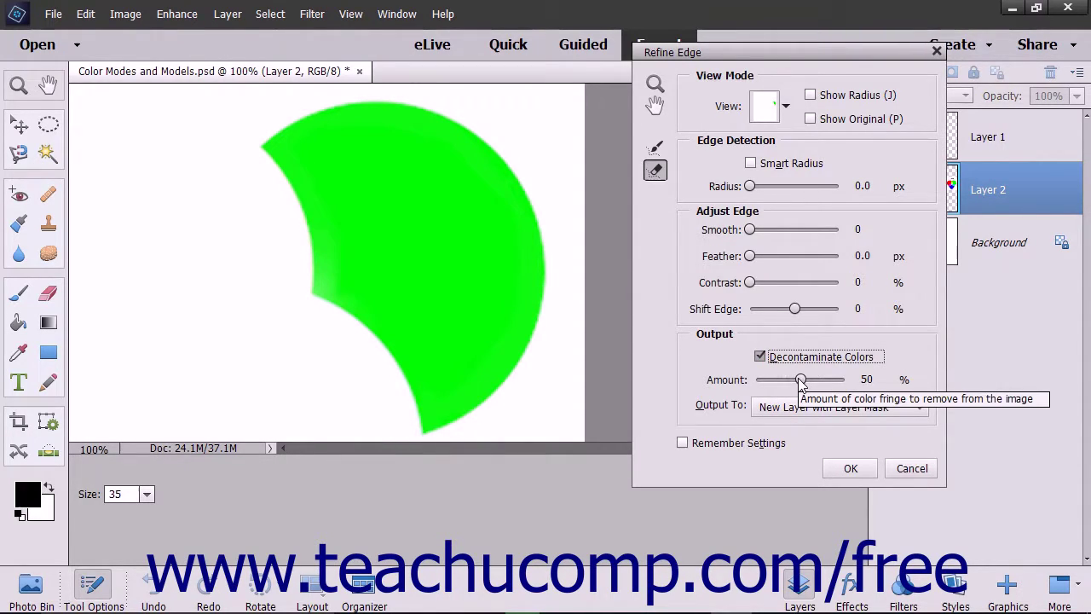
- Turn off Decontaminate Colors, output the refinement to Selection, then pan to reveal the magenta circle
click(760, 356)
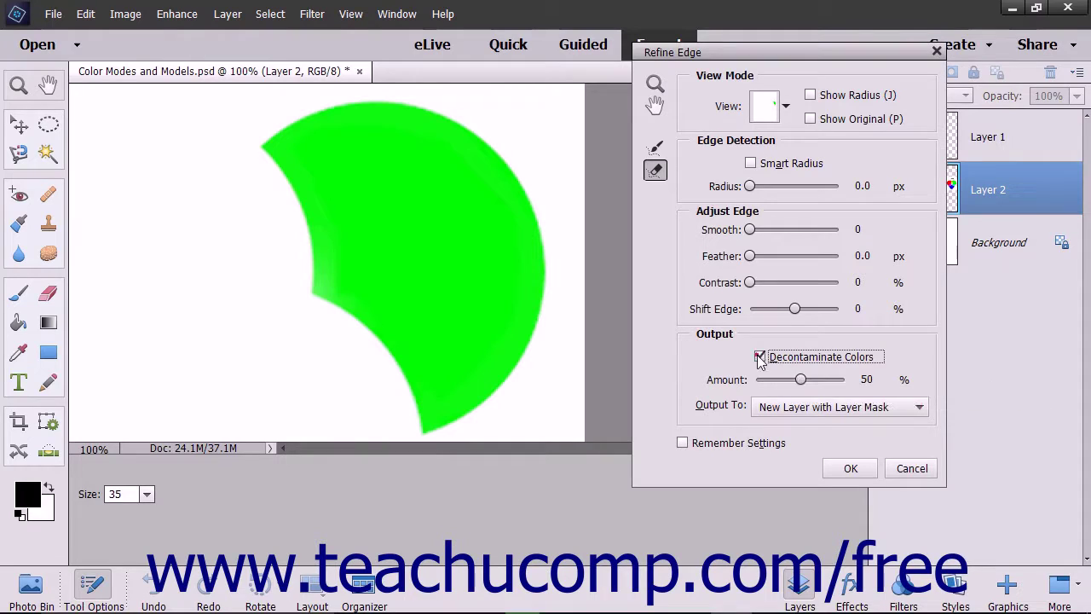
click(810, 410)
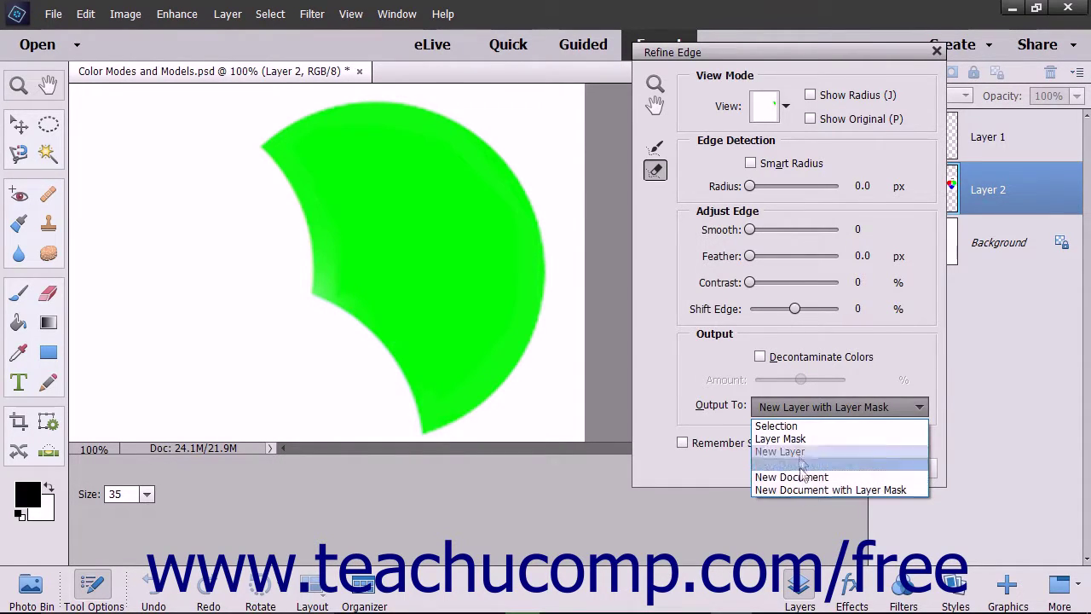
click(795, 427)
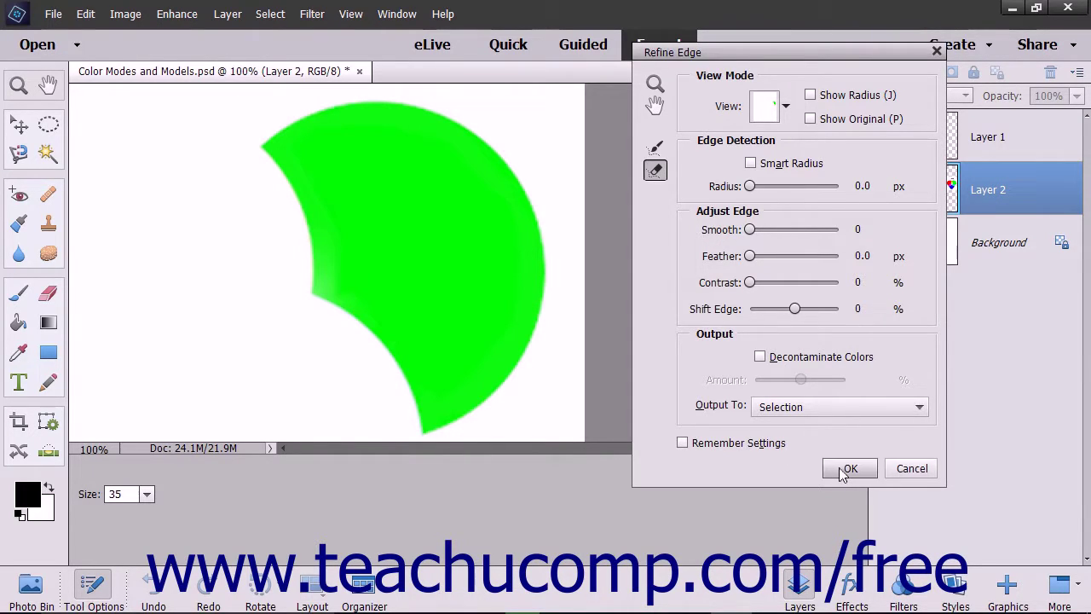
click(841, 470)
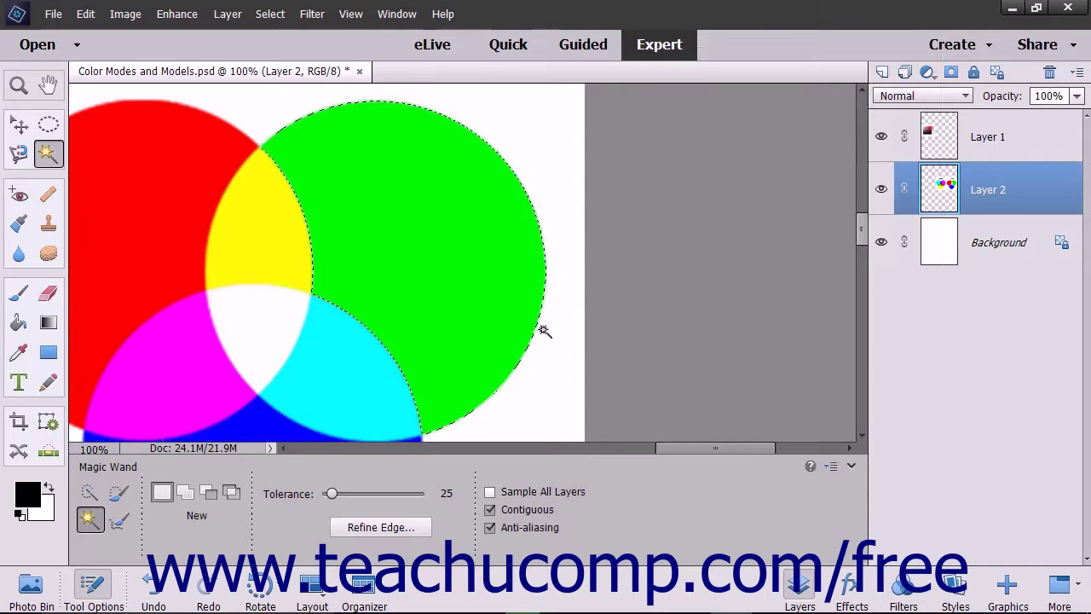
click(48, 84)
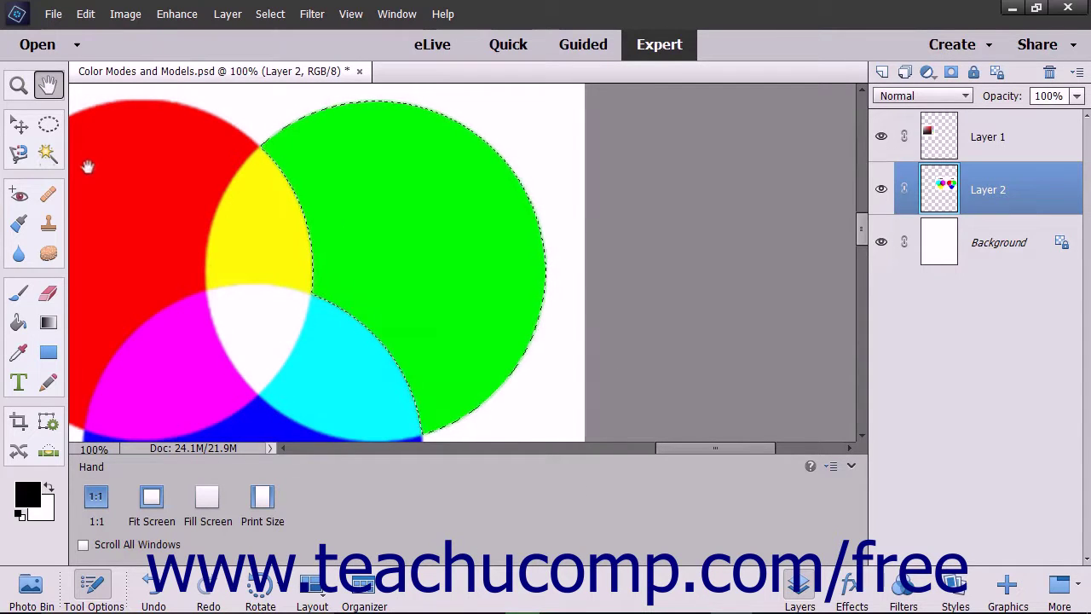
drag(87, 165, 521, 177)
- With the Elliptical Marquee tool, drag the selection outline from the green circle onto the magenta circle
click(49, 124)
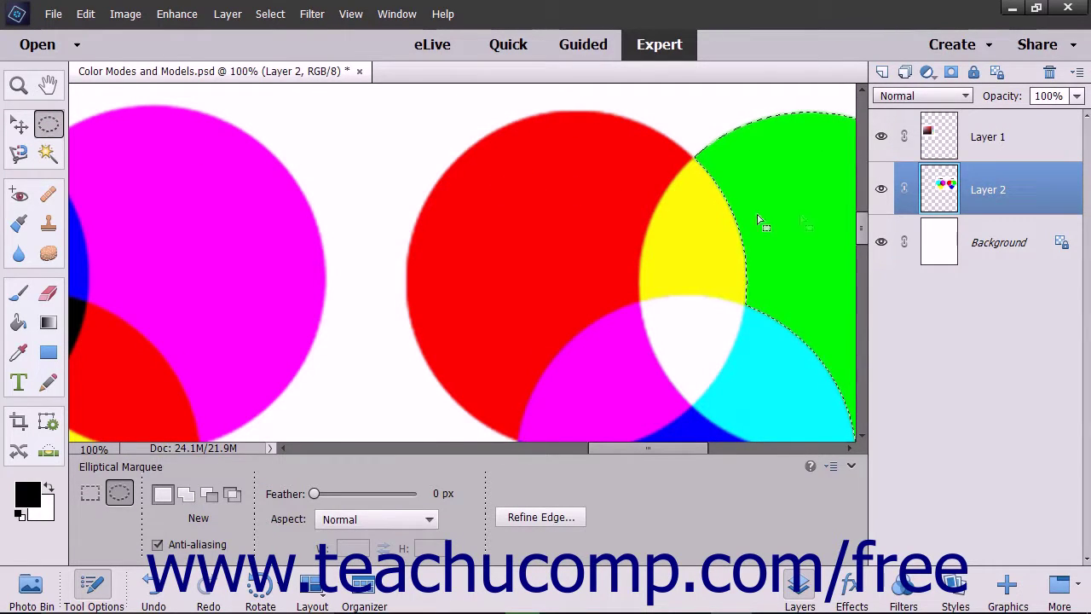
click(814, 213)
drag(814, 213, 158, 214)
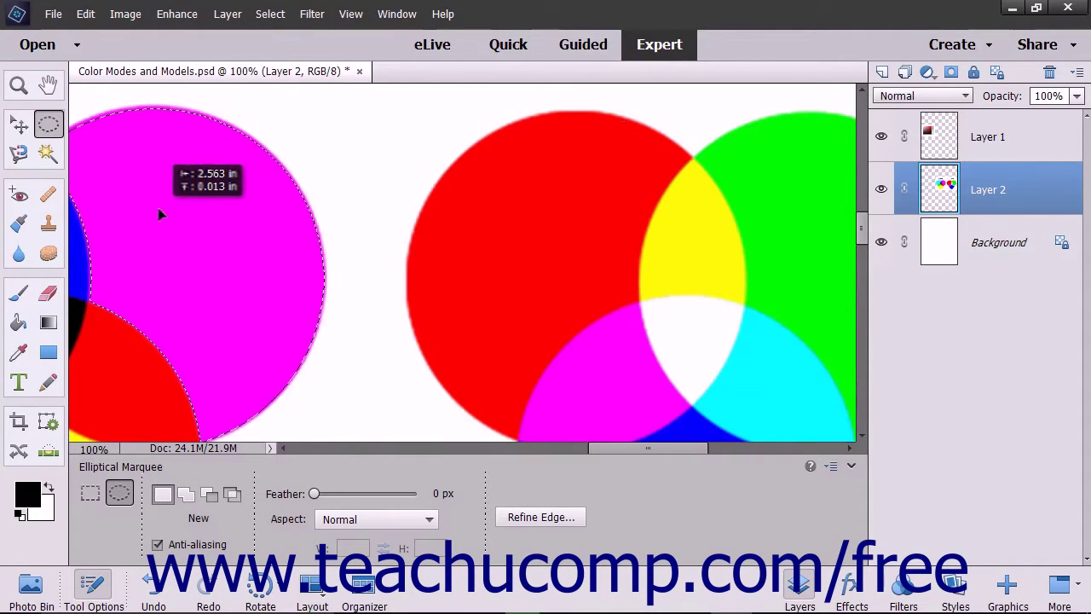